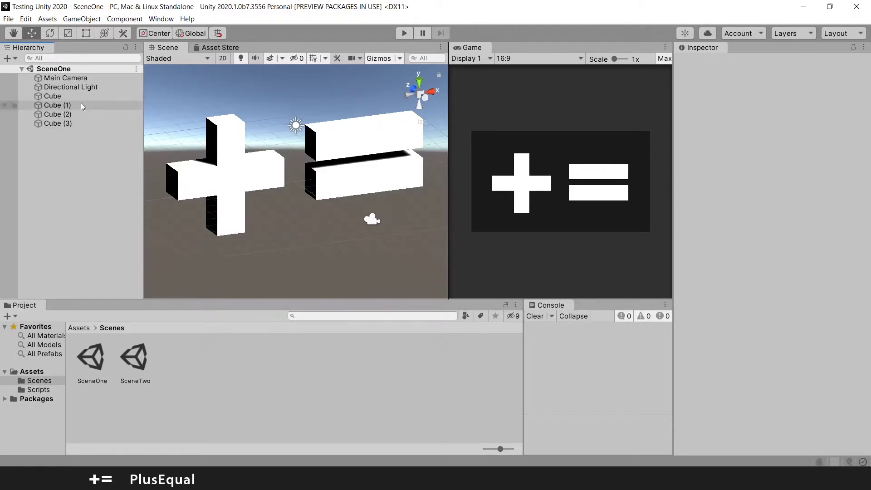
# Select the cubes in turn to identify which ones form the plus and equal signs
pyautogui.click(68, 96)
pyautogui.keyDown('shift'); pyautogui.click(78, 126); pyautogui.keyUp('shift')
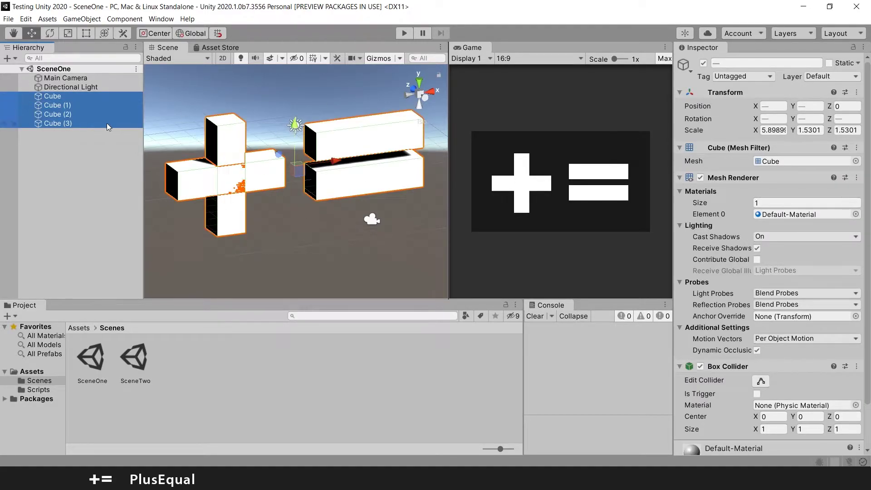
pyautogui.click(64, 98)
pyautogui.keyDown('shift'); pyautogui.click(63, 107); pyautogui.keyUp('shift')
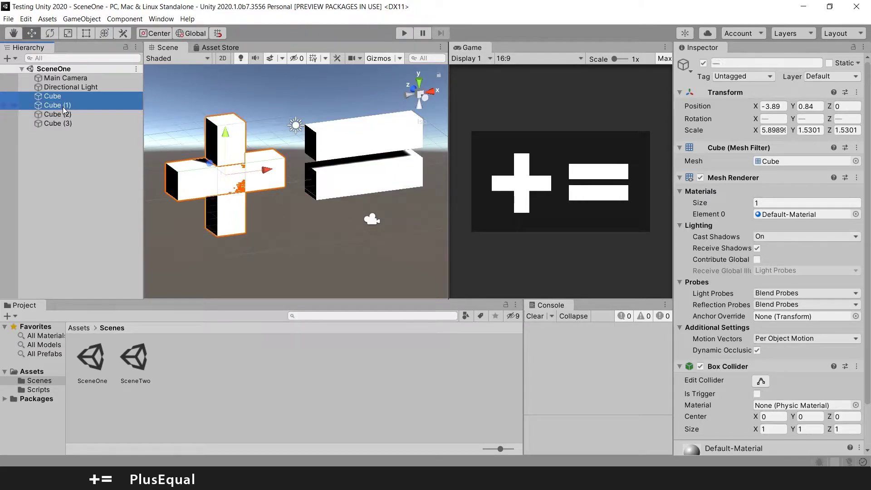
pyautogui.click(65, 115)
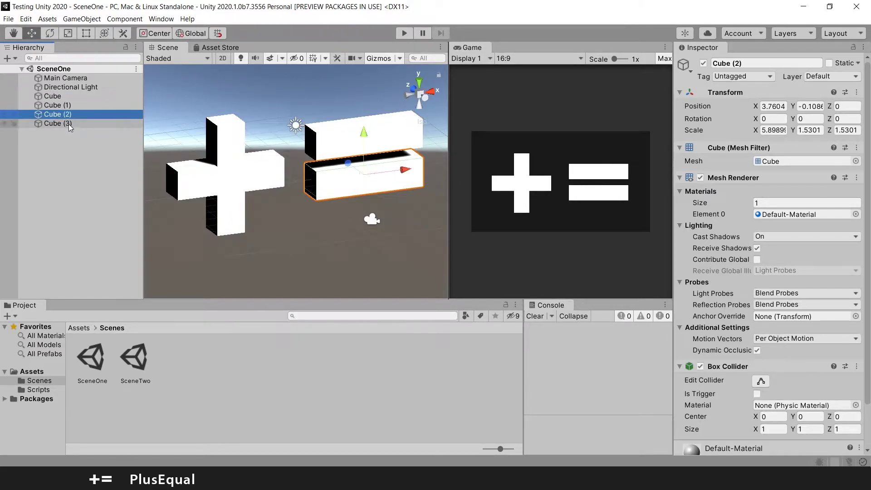
pyautogui.keyDown('shift'); pyautogui.click(72, 124); pyautogui.keyUp('shift')
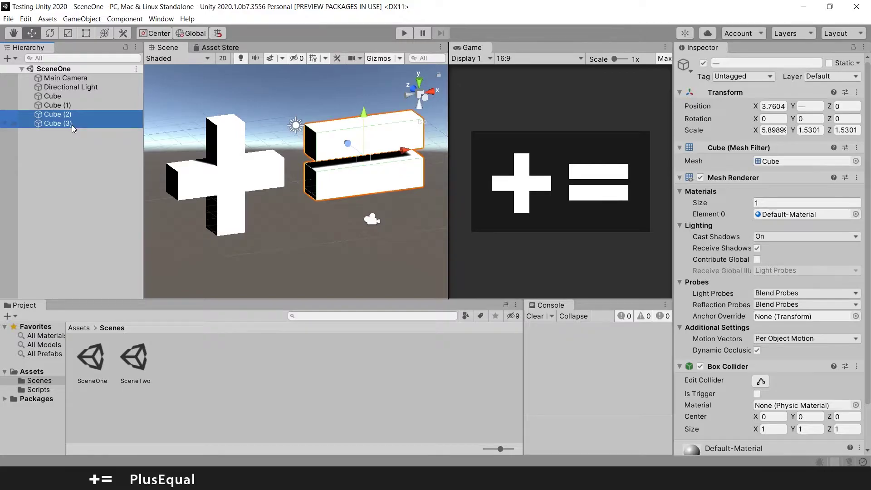
# Rename Cube to 'Plus Sign Horizontal' and Cube (1) to 'Plus Sign Vertical'
pyautogui.click(65, 97)
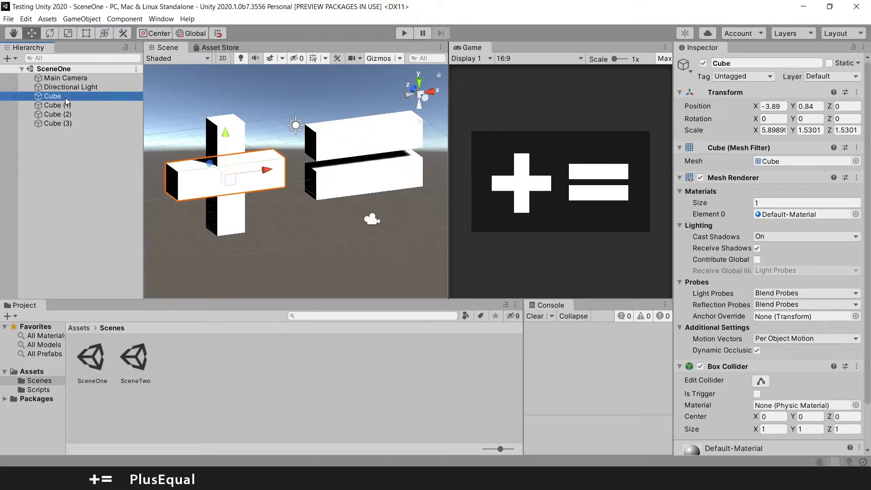
pyautogui.click(66, 97)
pyautogui.write('Plus')
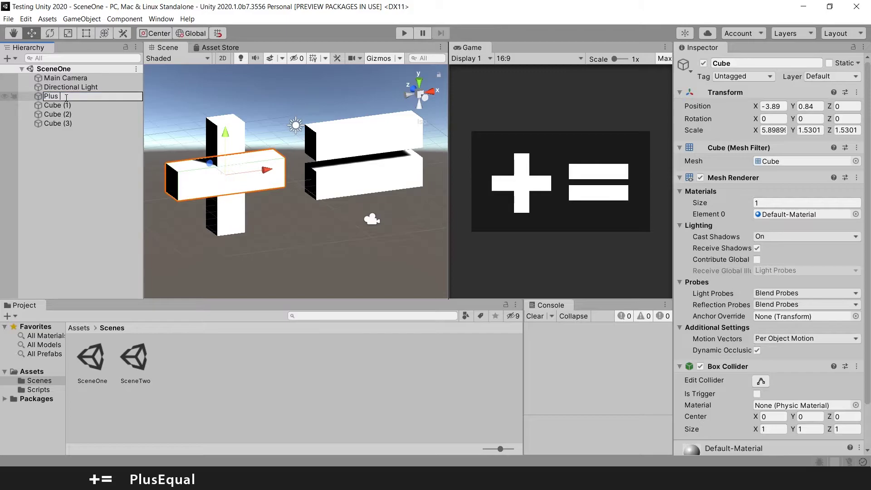
pyautogui.write(' Sign Hoi')
pyautogui.write('izontal')
pyautogui.click(97, 106)
pyautogui.press('F2')
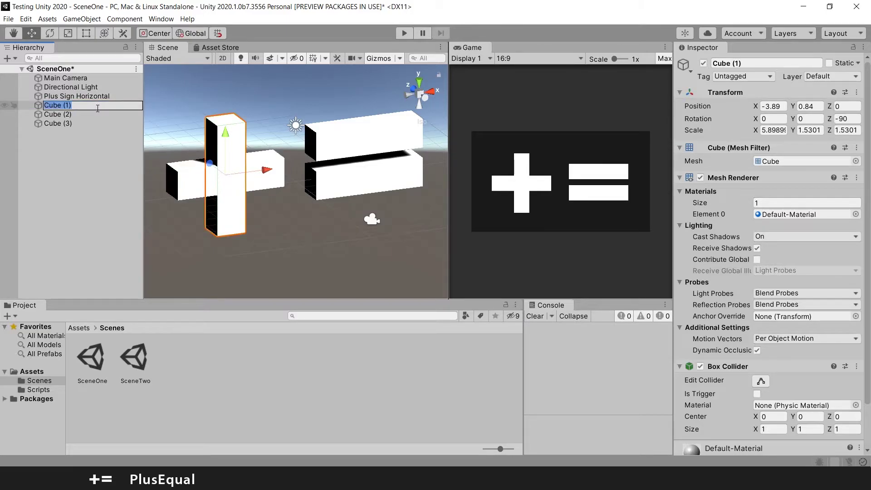
pyautogui.write('Plus Sign Vertical')
pyautogui.press('Return')
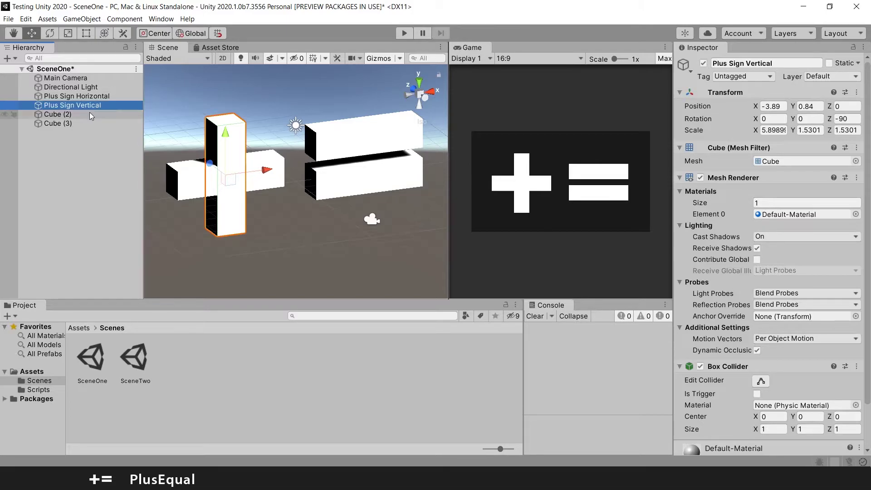
# Rename Cube (2) to 'Equal Sign Bottom' and Cube (3) to 'Equal Sign Top'
pyautogui.click(89, 114)
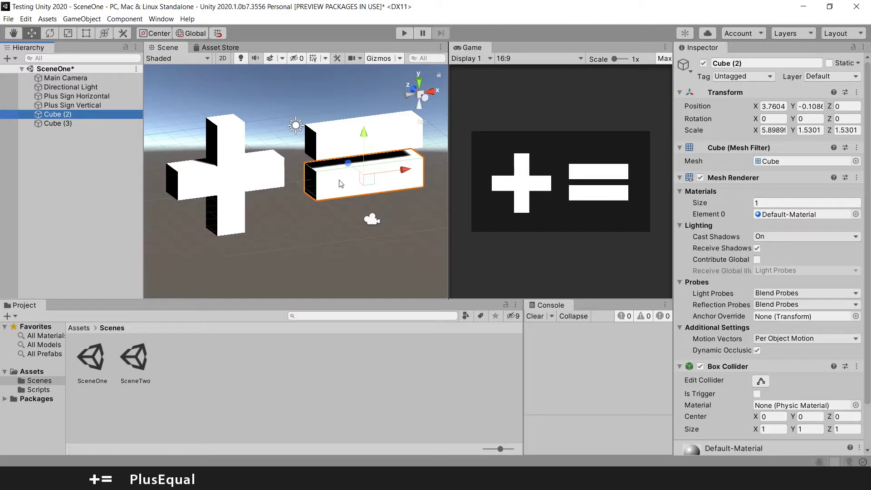
pyautogui.click(65, 114)
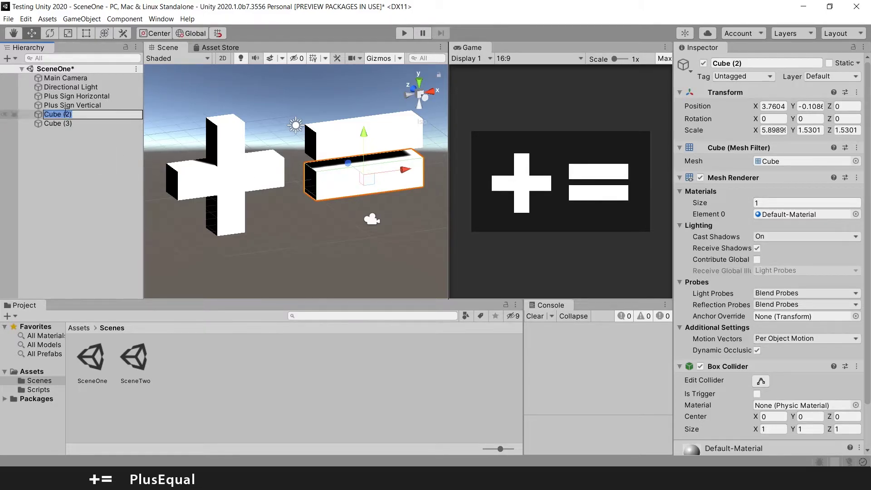
pyautogui.write('Equal Sign Bottom')
pyautogui.press('Return')
pyautogui.click(72, 121)
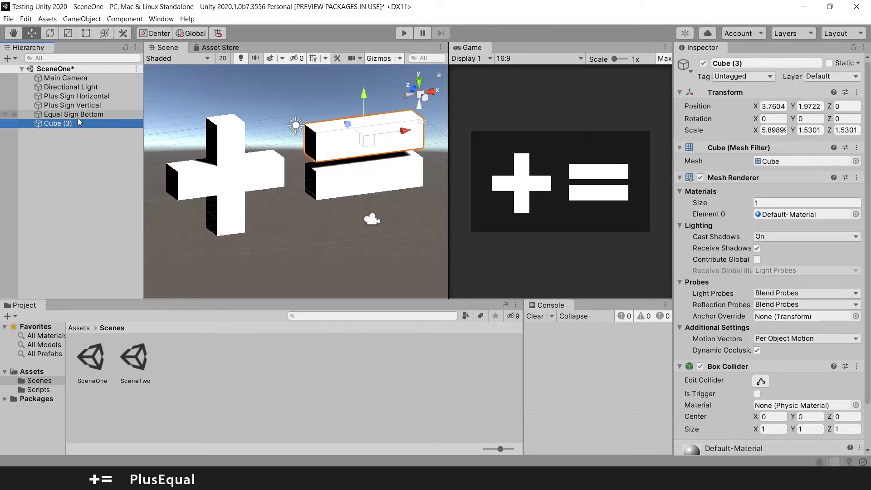
pyautogui.click(79, 120)
pyautogui.write('Equal Sig')
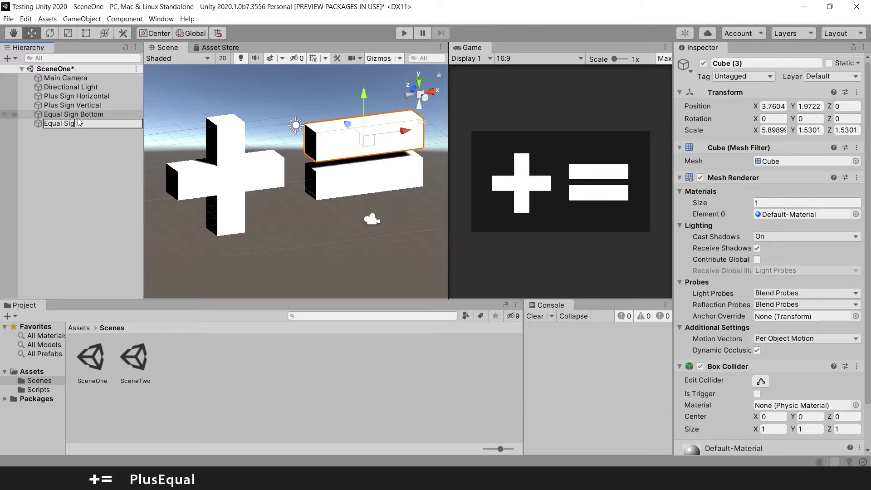
pyautogui.write('n Top')
pyautogui.press('Return')
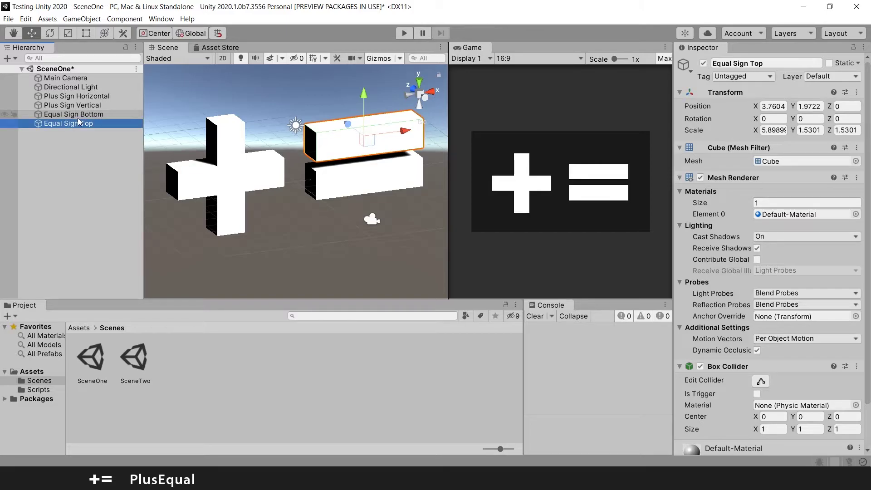
pyautogui.click(74, 96)
pyautogui.press('Down')
pyautogui.press('Down')
pyautogui.press('Down')
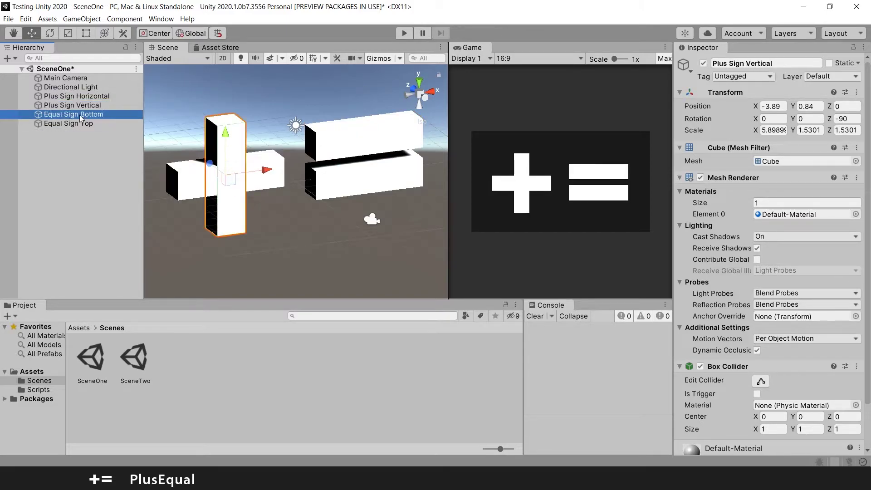
pyautogui.press('Up')
pyautogui.press('Up')
pyautogui.press('Up')
# Create a new empty GameObject in the scene
pyautogui.click(90, 132)
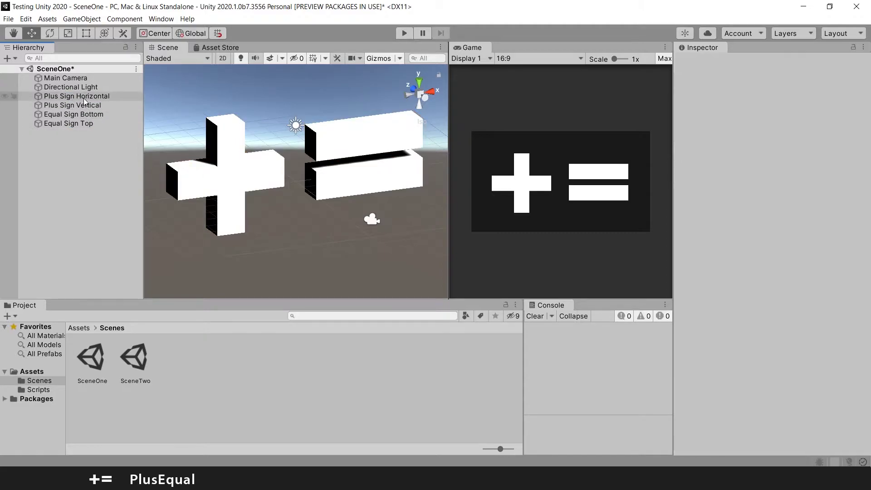
pyautogui.rightClick(59, 148)
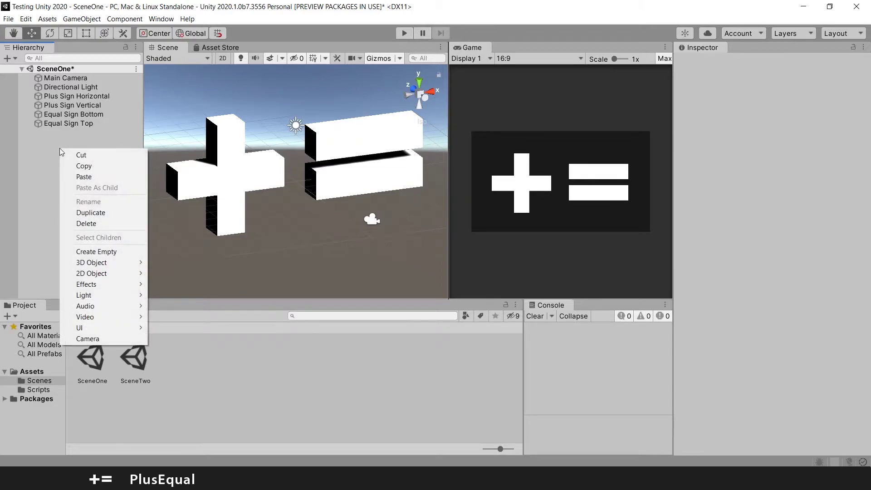
pyautogui.click(97, 252)
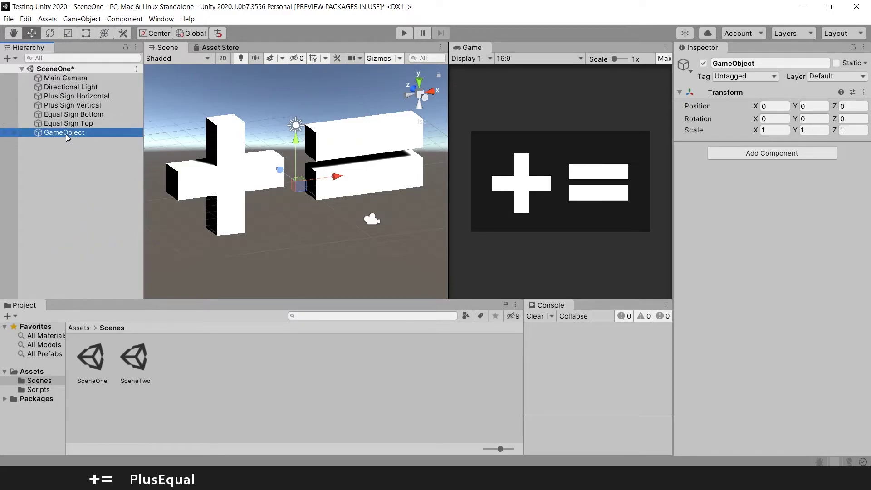
# Nest Plus Sign Horizontal and Plus Sign Vertical under the new GameObject
pyautogui.click(72, 97)
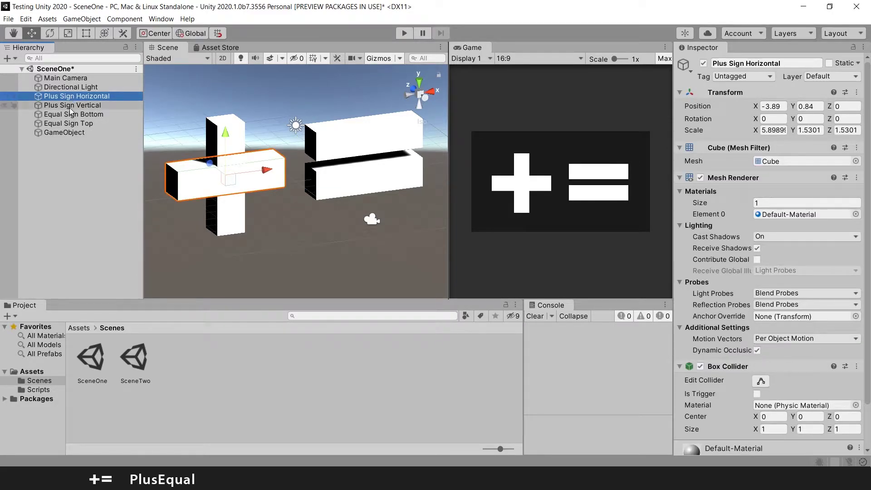
pyautogui.keyDown('ctrl'); pyautogui.click(73, 106); pyautogui.keyUp('ctrl')
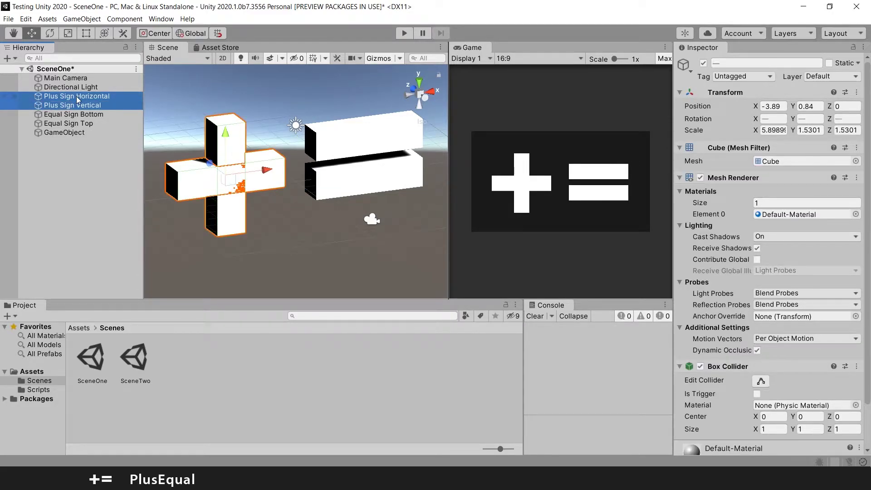
pyautogui.moveTo(78, 100); pyautogui.dragTo(70, 135)
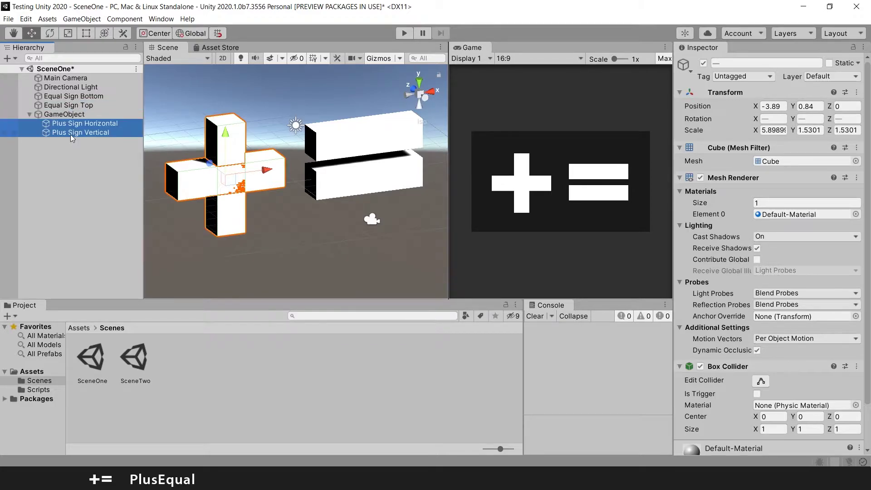
pyautogui.click(29, 115)
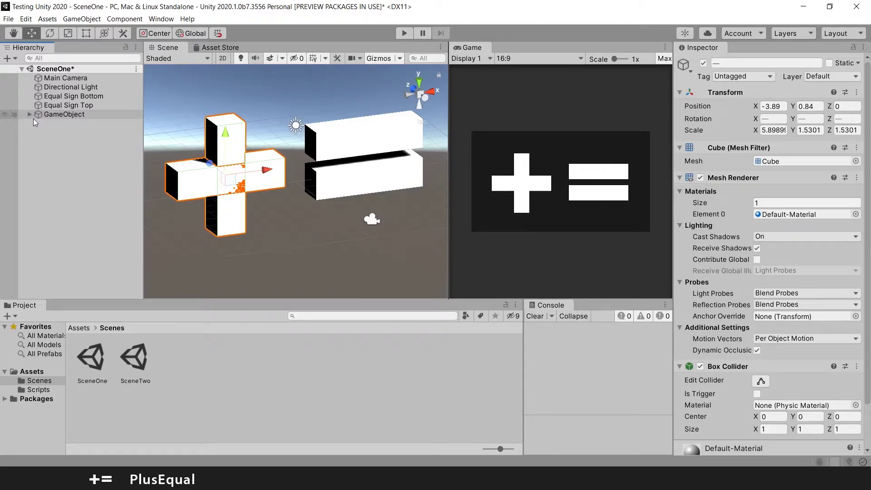
pyautogui.click(29, 114)
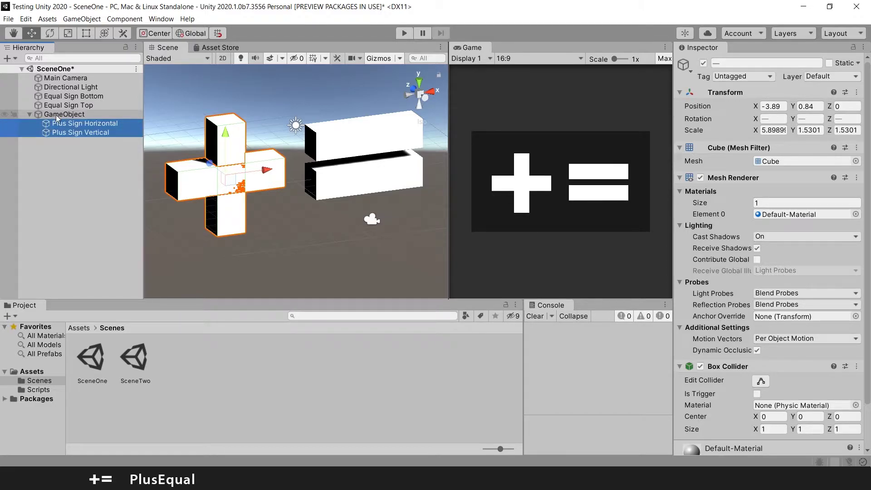
pyautogui.click(62, 114)
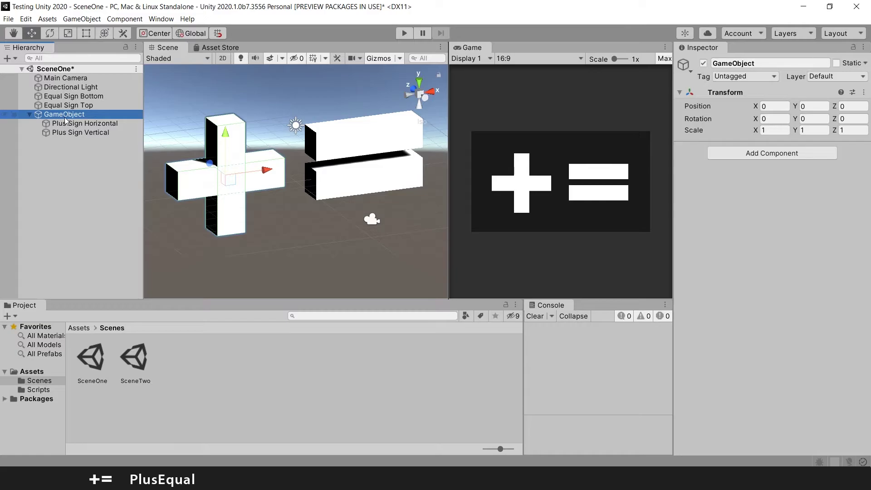
pyautogui.click(66, 124)
pyautogui.keyDown('shift'); pyautogui.click(70, 132); pyautogui.keyUp('shift')
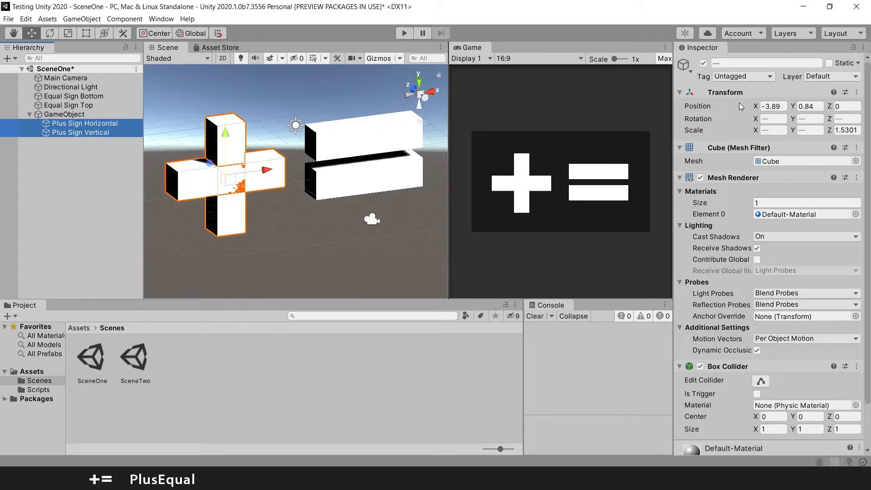
pyautogui.click(64, 115)
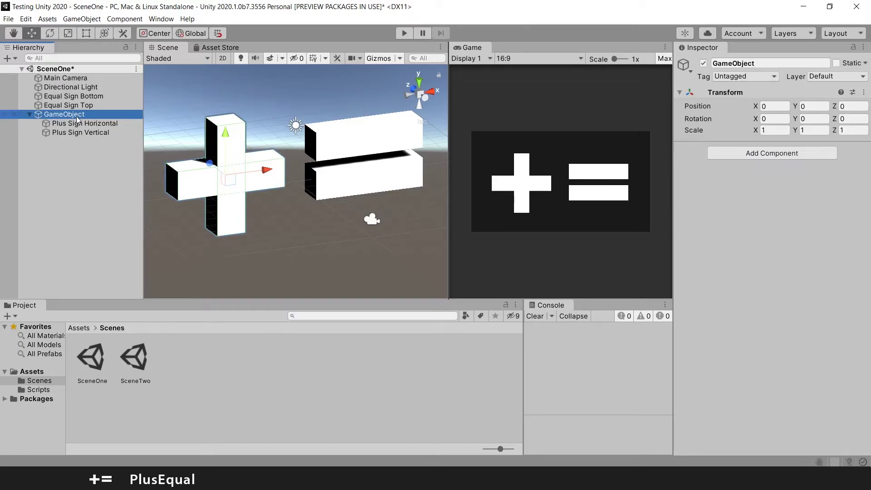
pyautogui.press('F2')
pyautogui.write('Pl')
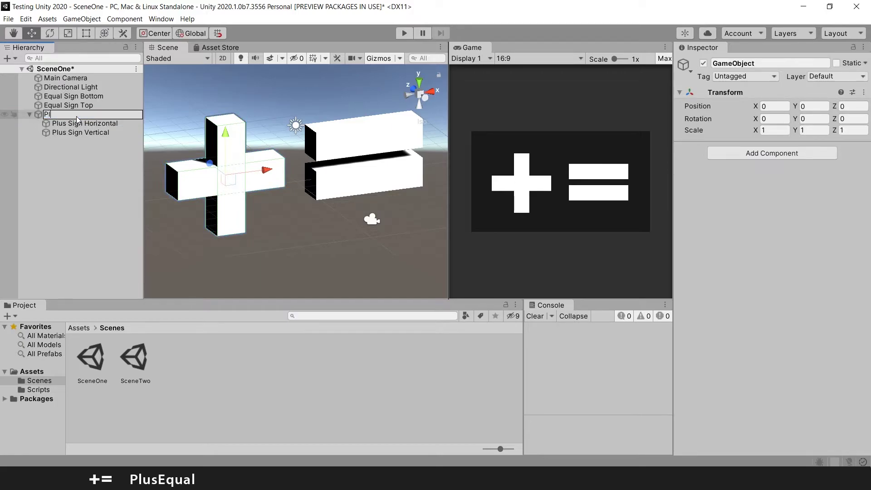
pyautogui.write('us Sign')
pyautogui.press('Return')
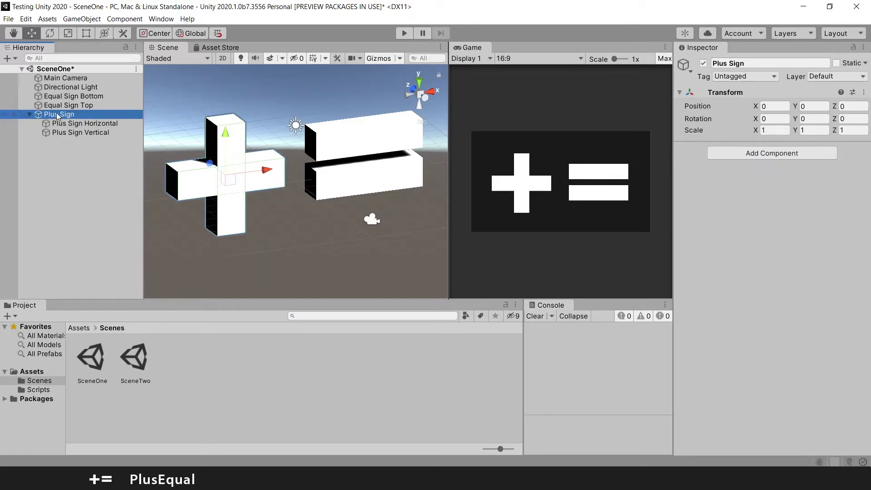
pyautogui.click(73, 175)
pyautogui.rightClick(62, 162)
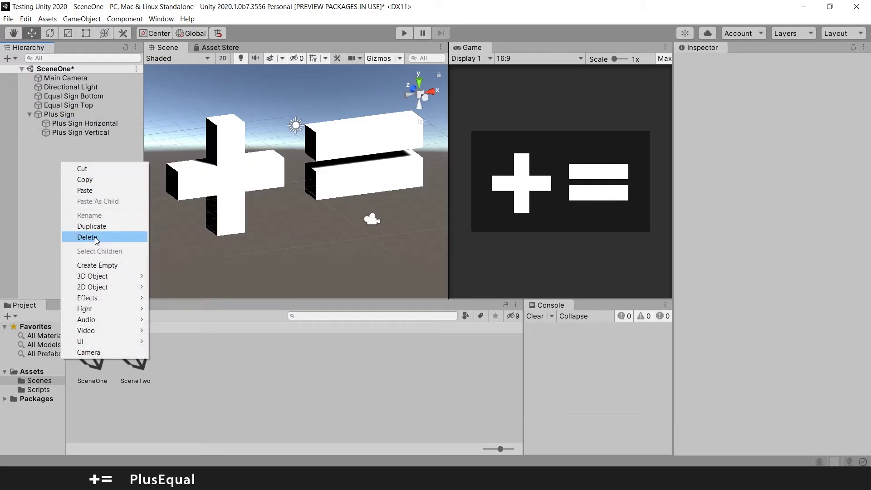
pyautogui.click(104, 266)
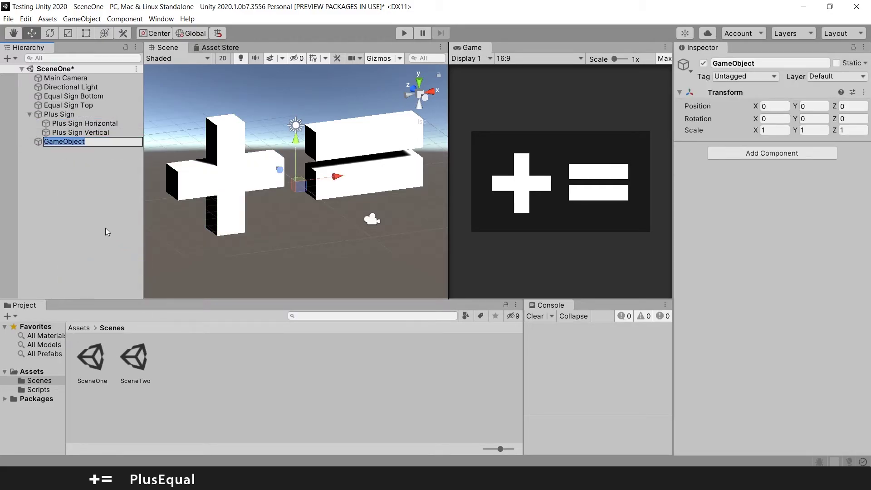
pyautogui.write('Equal Sign')
pyautogui.press('Return')
pyautogui.click(73, 96)
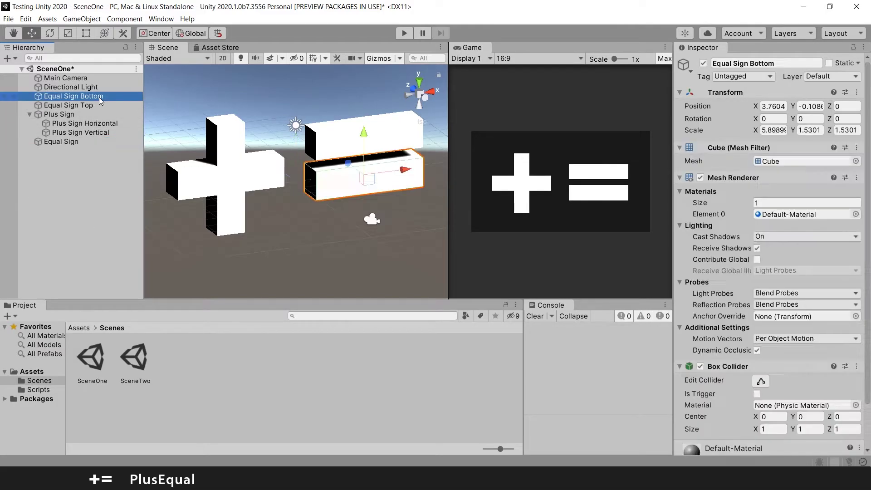
pyautogui.keyDown('shift'); pyautogui.click(87, 106); pyautogui.keyUp('shift')
pyautogui.moveTo(77, 99); pyautogui.dragTo(64, 143)
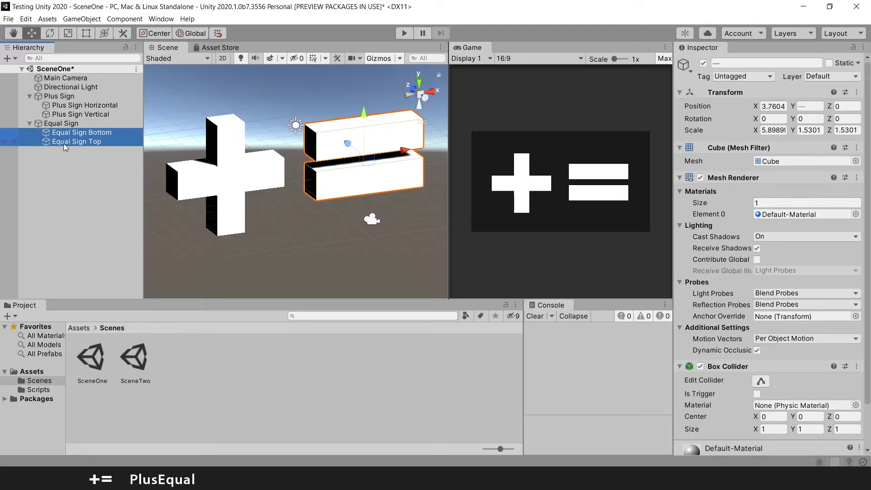
pyautogui.click(30, 95)
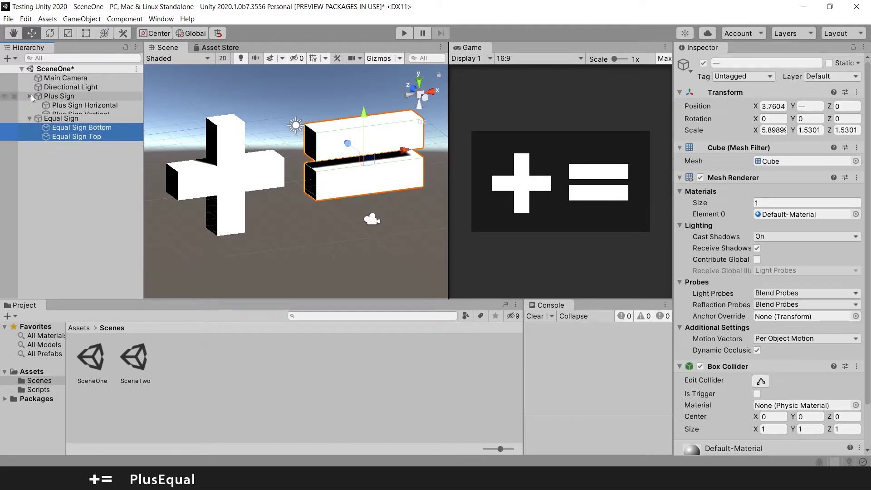
pyautogui.click(29, 105)
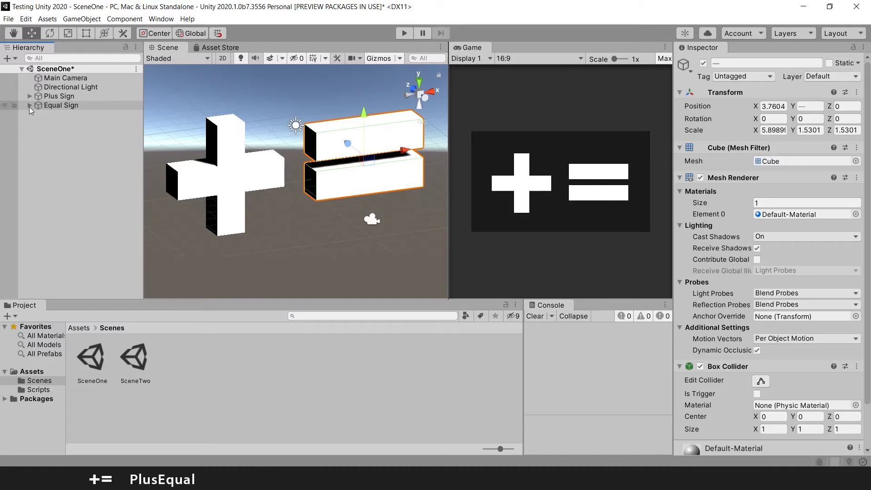
pyautogui.click(29, 105)
pyautogui.click(29, 95)
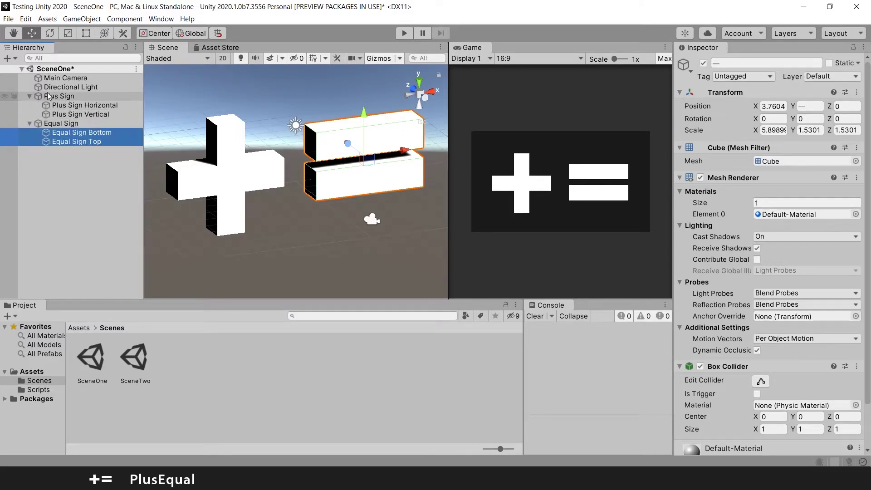
pyautogui.click(29, 97)
pyautogui.click(30, 96)
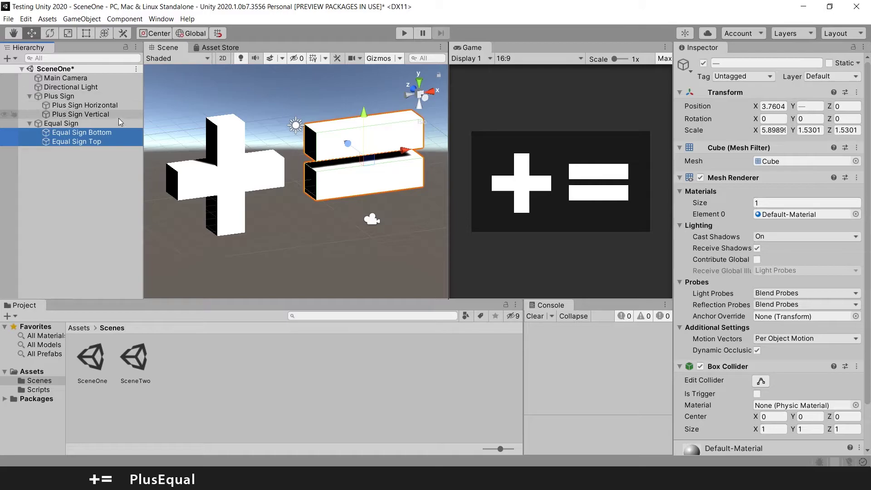
# Move the Equal Sign group to X 0.24, then select Equal Sign Top in perspective view
pyautogui.click(66, 125)
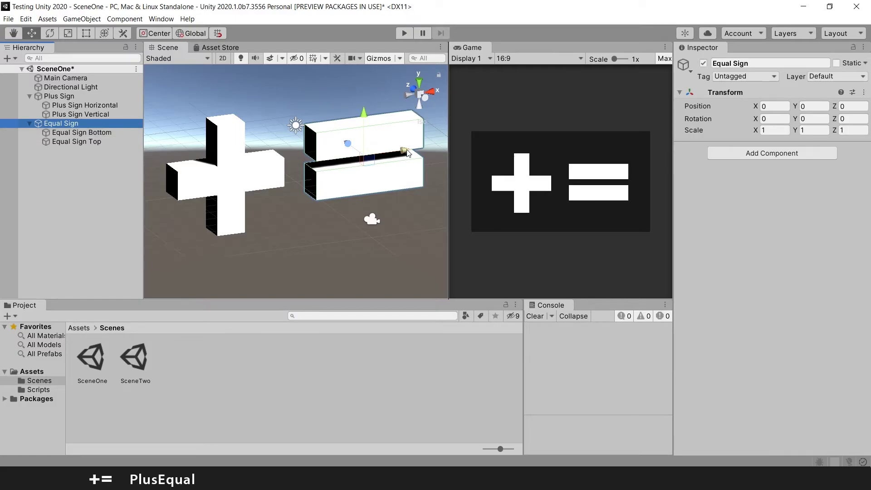
pyautogui.moveTo(407, 153)
pyautogui.mouseDown()
pyautogui.moveTo(431, 155)
pyautogui.moveTo(383, 163)
pyautogui.moveTo(438, 157)
pyautogui.moveTo(369, 162)
pyautogui.moveTo(418, 159)
pyautogui.moveTo(389, 170)
pyautogui.moveTo(410, 168)
pyautogui.mouseUp()
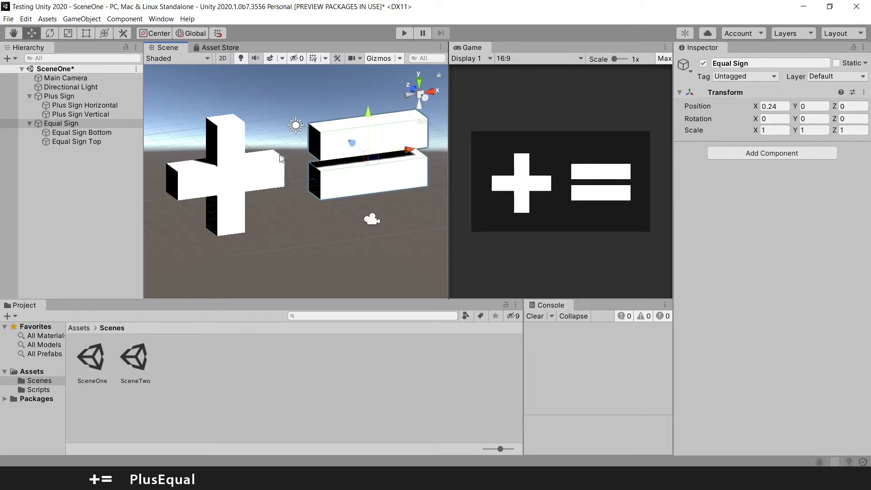
pyautogui.click(77, 142)
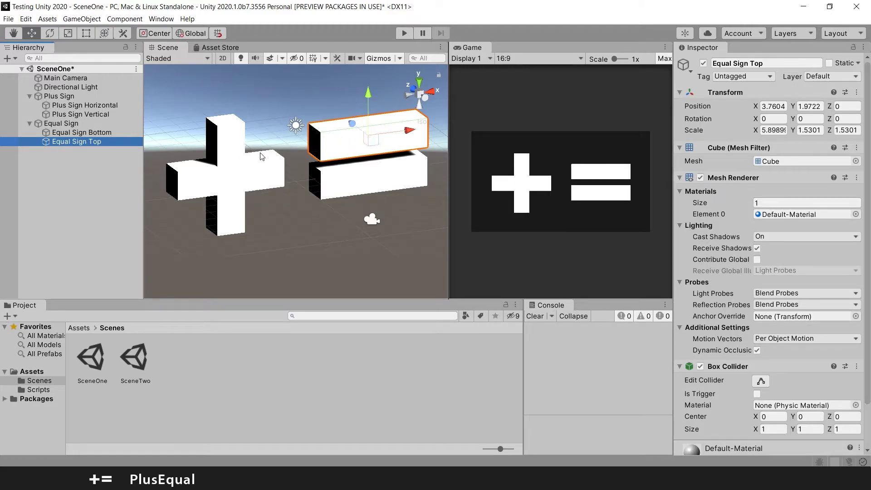
pyautogui.moveTo(274, 162); pyautogui.dragTo(245, 167, button='middle')
pyautogui.moveTo(298, 152); pyautogui.dragTo(265, 167, button='middle')
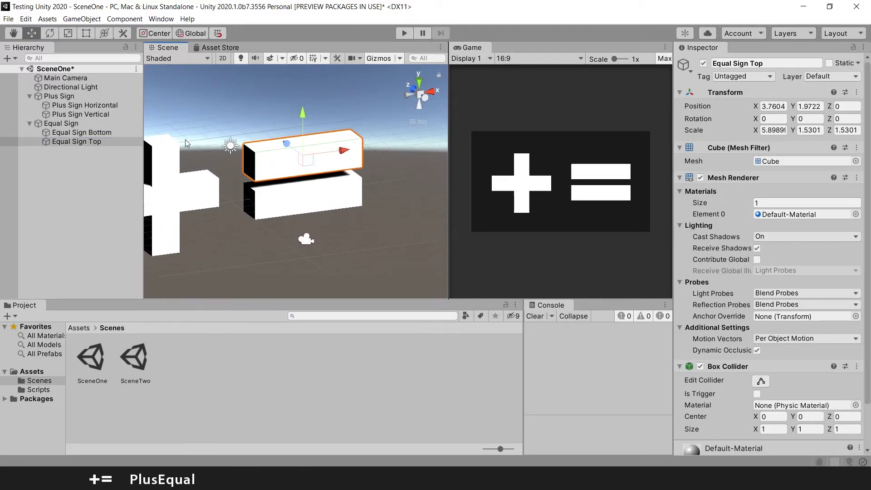
pyautogui.click(427, 127)
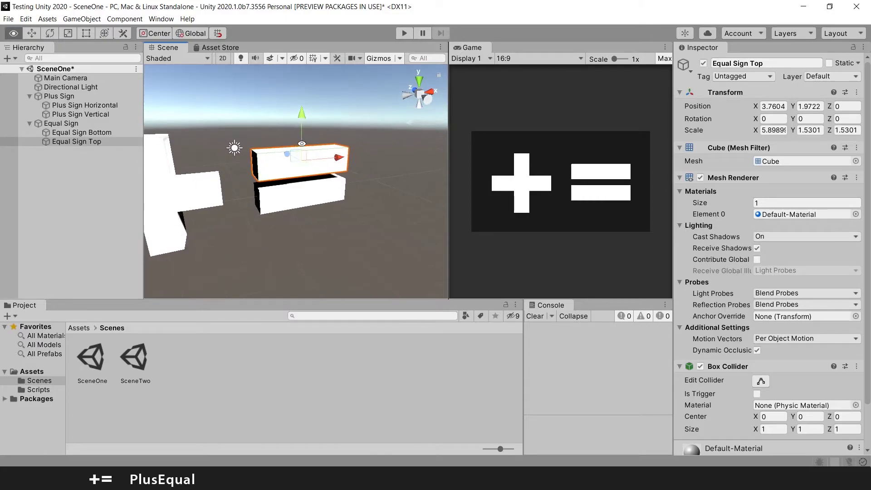
# Create a 3D Cube as a child of Equal Sign Top
pyautogui.click(64, 140)
pyautogui.rightClick(63, 141)
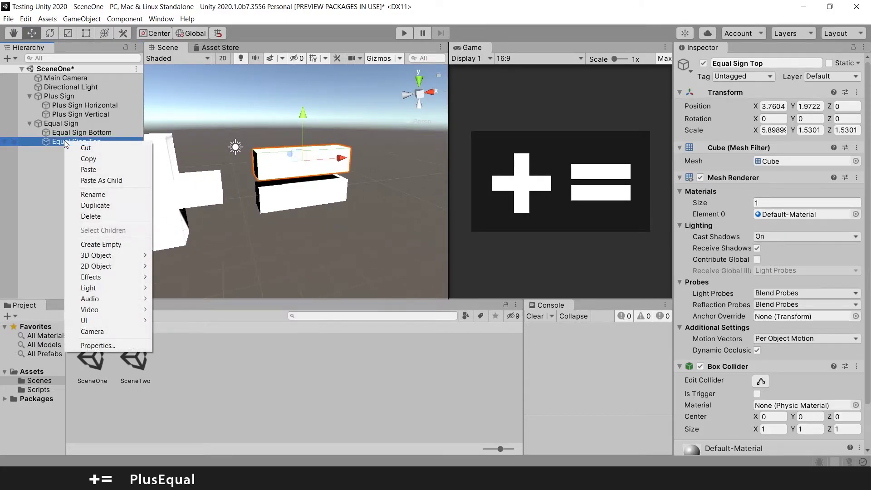
pyautogui.moveTo(116, 256)
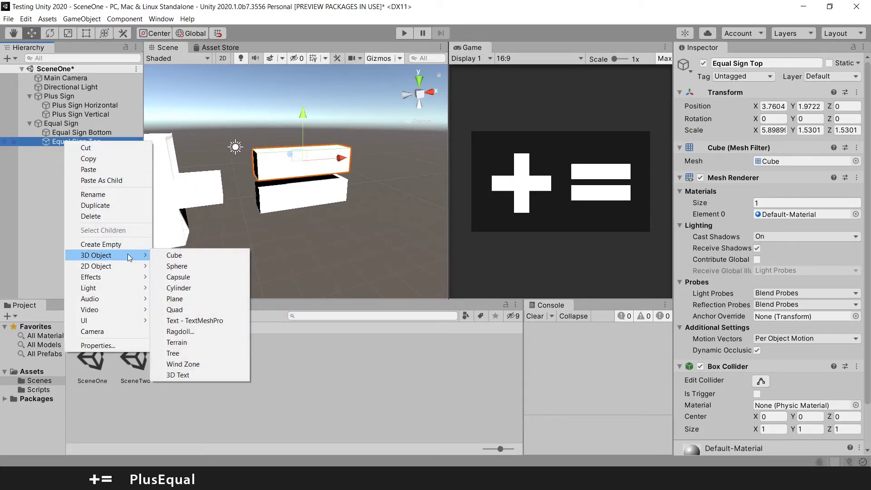
pyautogui.click(176, 256)
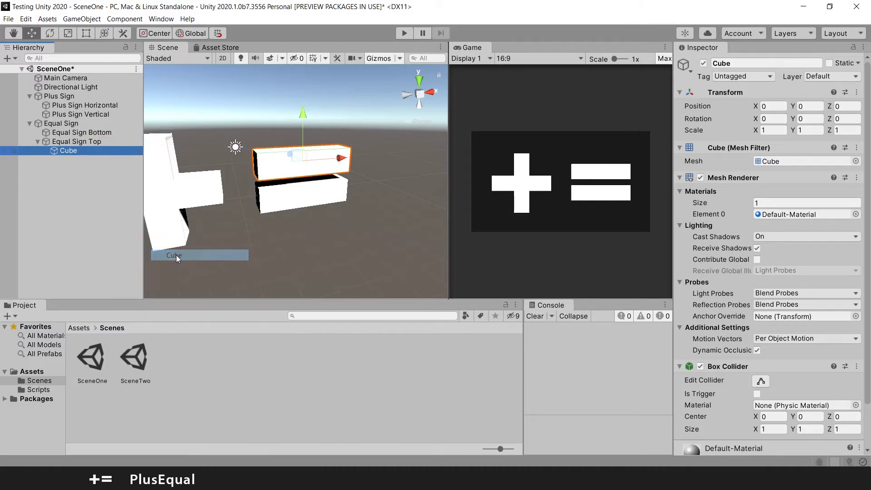
# Raise the child Cube above the equal sign as a third bar
pyautogui.click(67, 145)
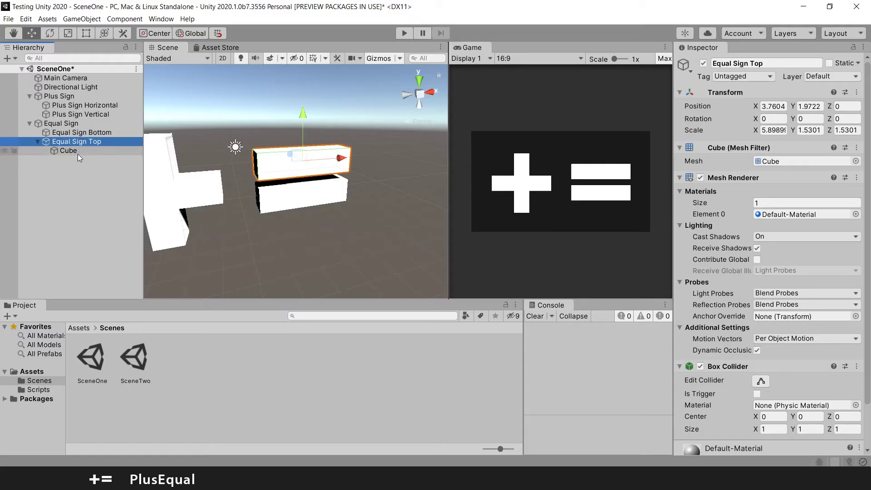
pyautogui.click(78, 153)
pyautogui.moveTo(302, 116); pyautogui.dragTo(308, 83)
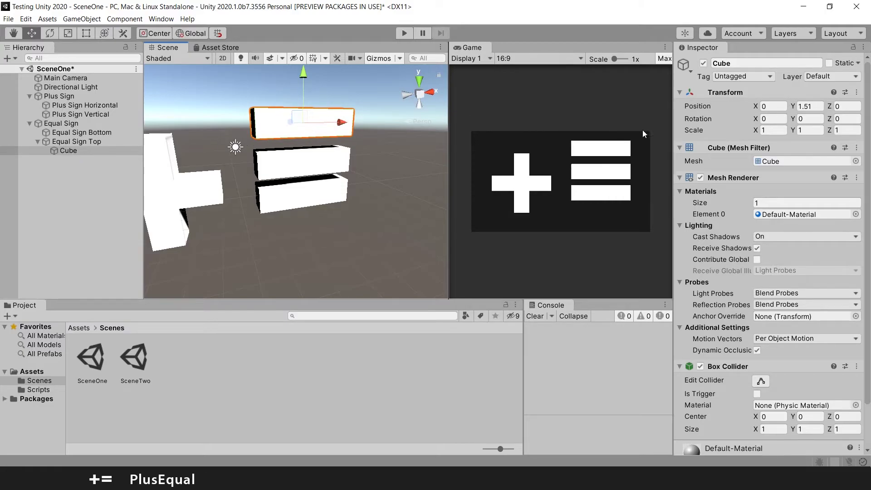
pyautogui.click(86, 150)
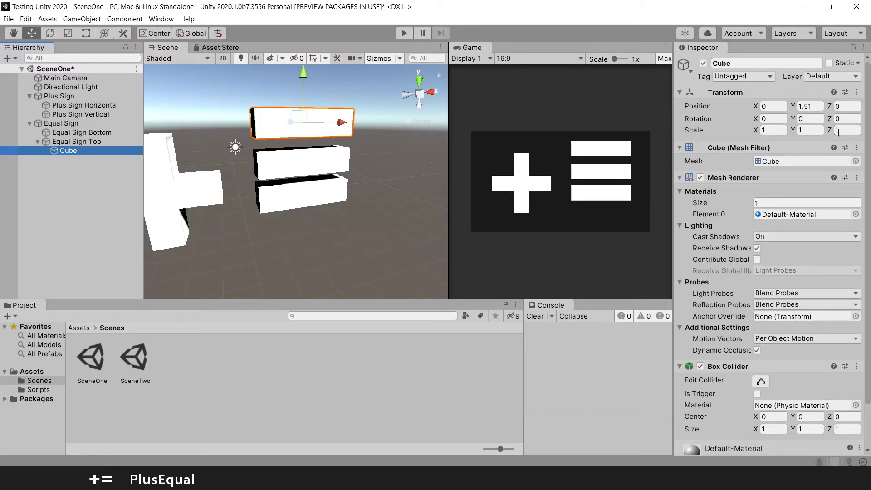
pyautogui.keyDown('alt'); pyautogui.moveTo(281, 115); pyautogui.dragTo(234, 132); pyautogui.keyUp('alt')
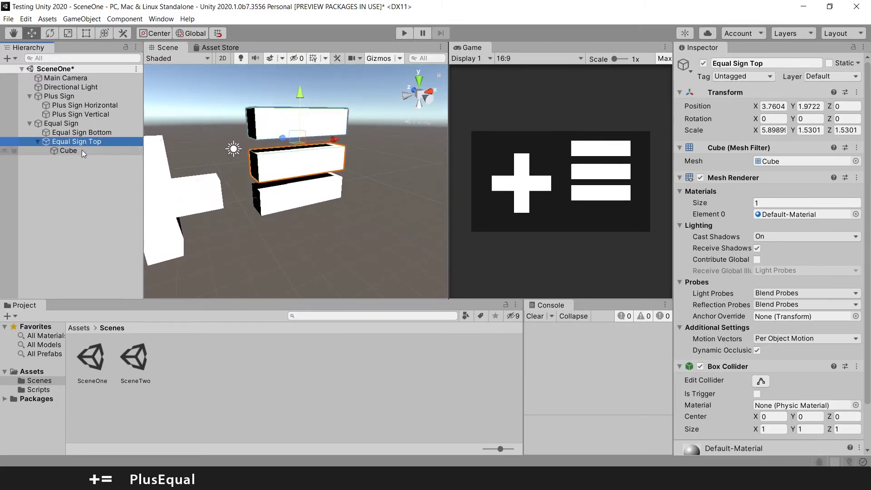
# Delete the child Cube from under Equal Sign Top
pyautogui.click(72, 151)
pyautogui.press('Delete')
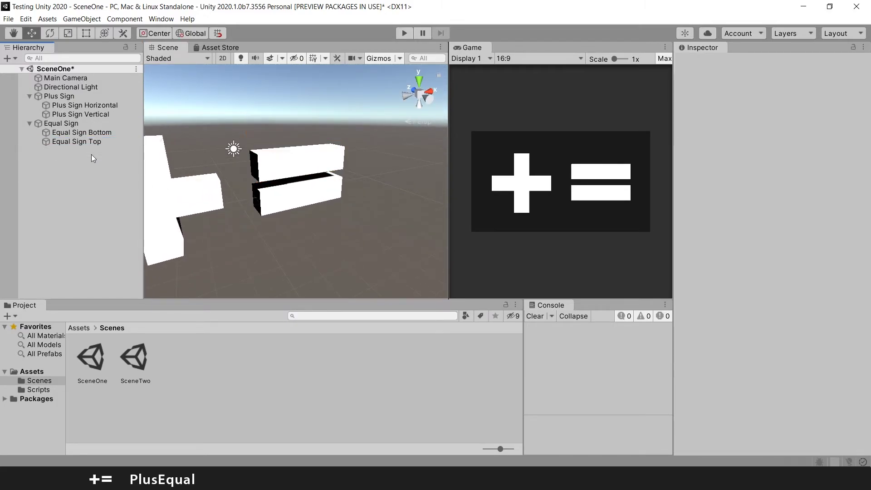
pyautogui.rightClick(60, 174)
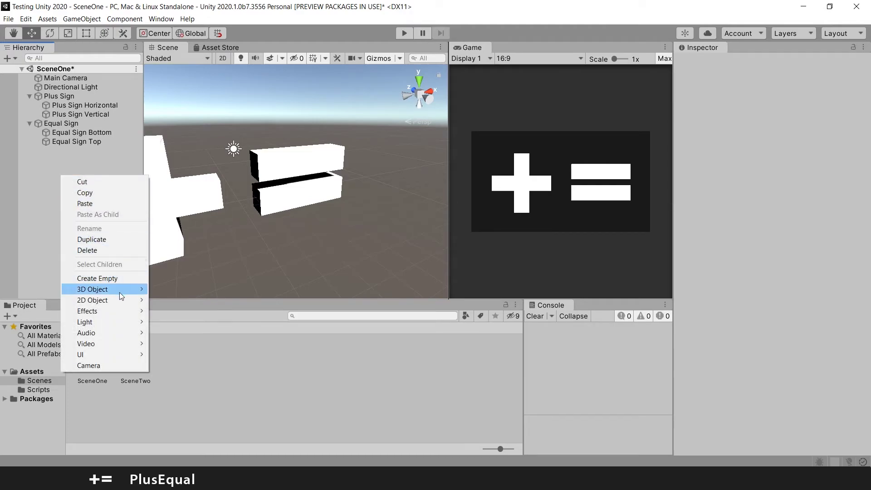
pyautogui.moveTo(141, 292)
pyautogui.rightClick(56, 197)
pyautogui.rightClick(56, 197)
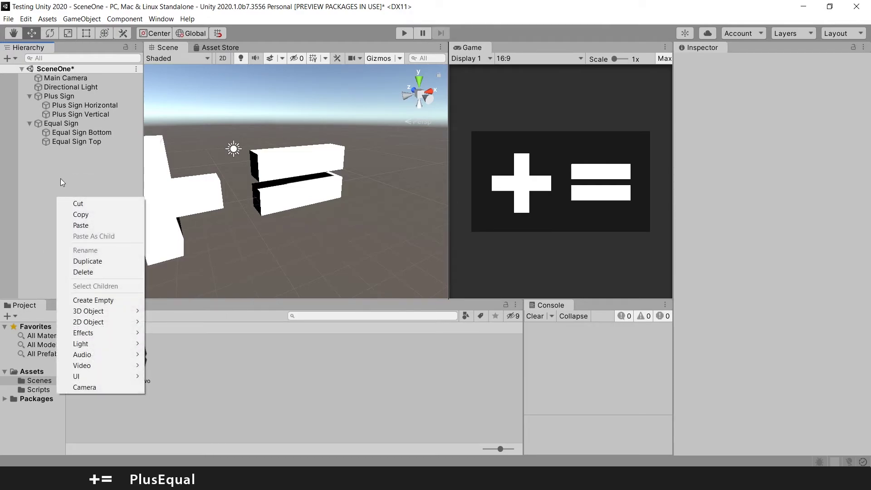
pyautogui.rightClick(56, 181)
pyautogui.rightClick(57, 181)
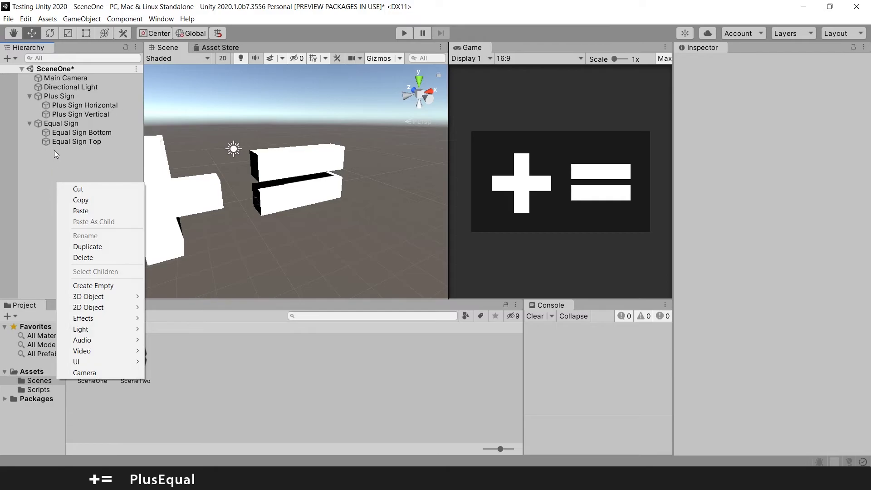
pyautogui.rightClick(60, 142)
pyautogui.rightClick(72, 132)
pyautogui.rightClick(59, 123)
pyautogui.rightClick(66, 106)
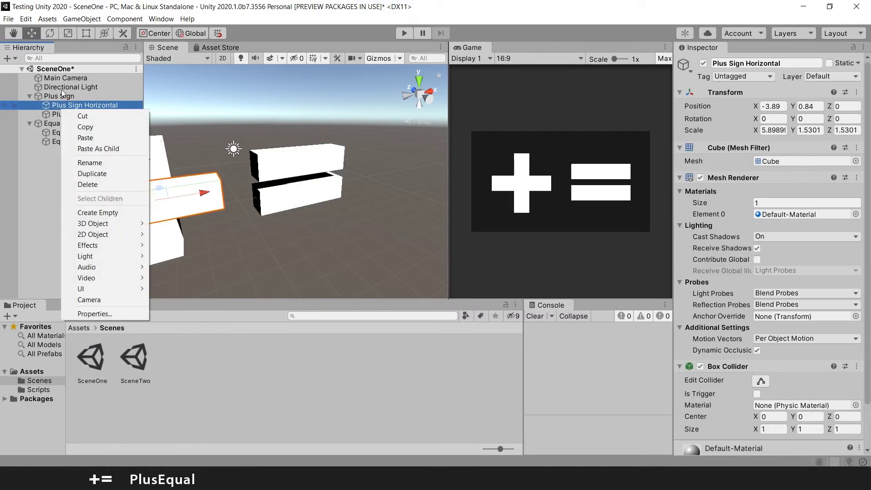
pyautogui.rightClick(50, 123)
pyautogui.rightClick(50, 79)
# Create a Cylinder, raise it above the equal sign, and nest it under Equal Sign Top
pyautogui.rightClick(57, 198)
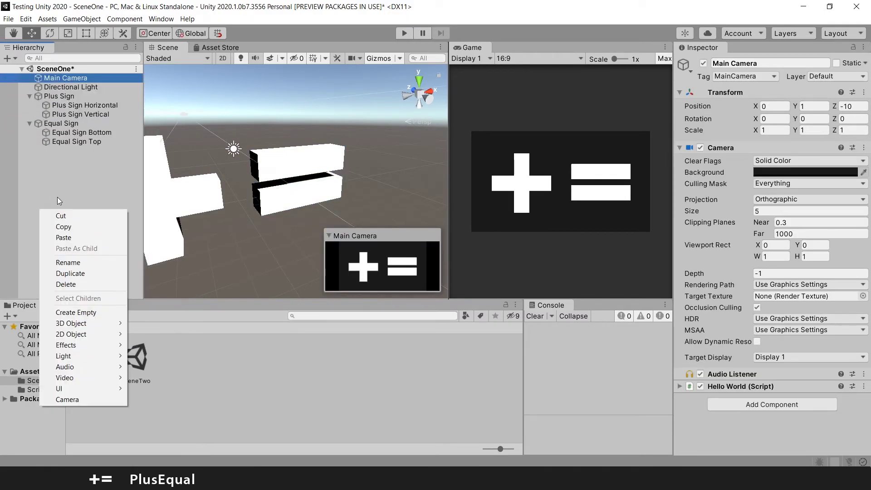
pyautogui.rightClick(58, 198)
pyautogui.moveTo(131, 313)
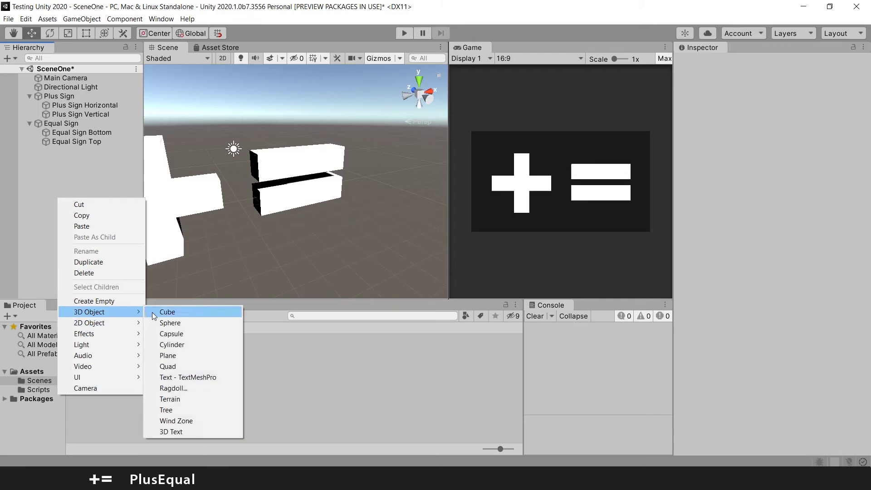
pyautogui.click(180, 346)
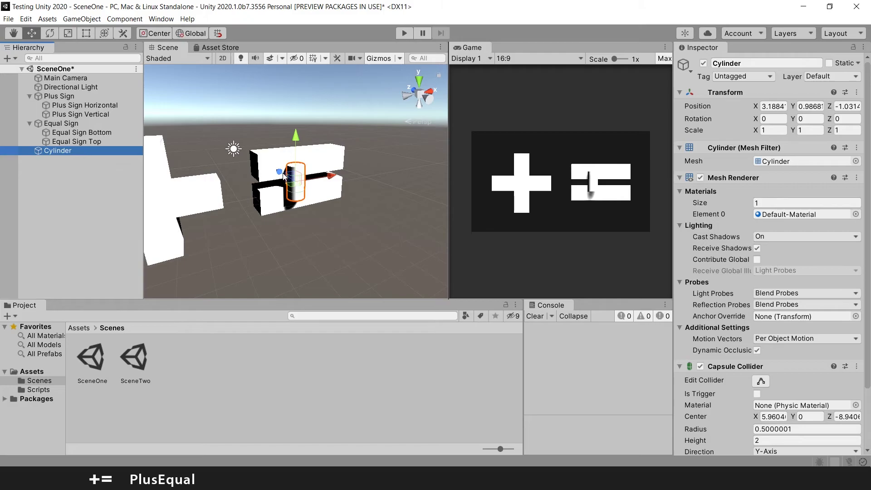
pyautogui.moveTo(293, 133); pyautogui.dragTo(291, 83)
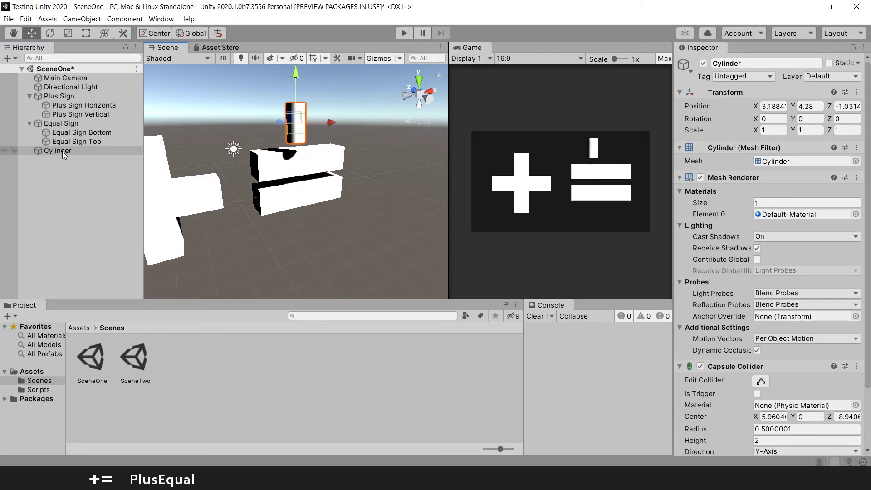
pyautogui.moveTo(62, 151); pyautogui.dragTo(78, 143)
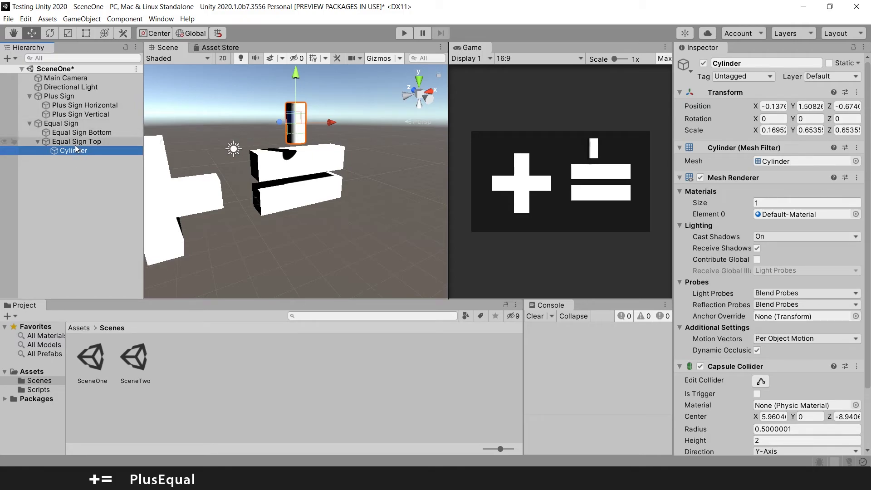
# Slide the Equal Sign group to X -0.21 and Equal Sign Top to X 3.48
pyautogui.click(75, 143)
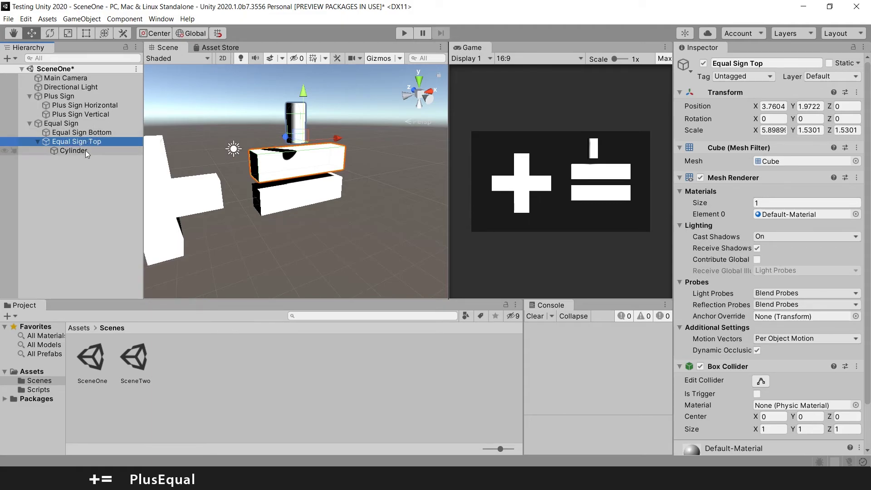
pyautogui.click(61, 123)
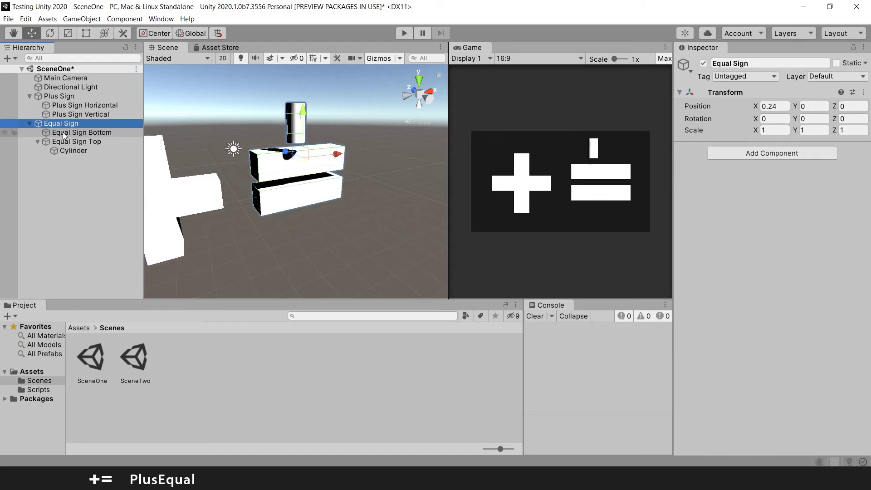
pyautogui.moveTo(337, 155)
pyautogui.mouseDown()
pyautogui.moveTo(363, 156)
pyautogui.moveTo(313, 152)
pyautogui.moveTo(328, 156)
pyautogui.mouseUp()
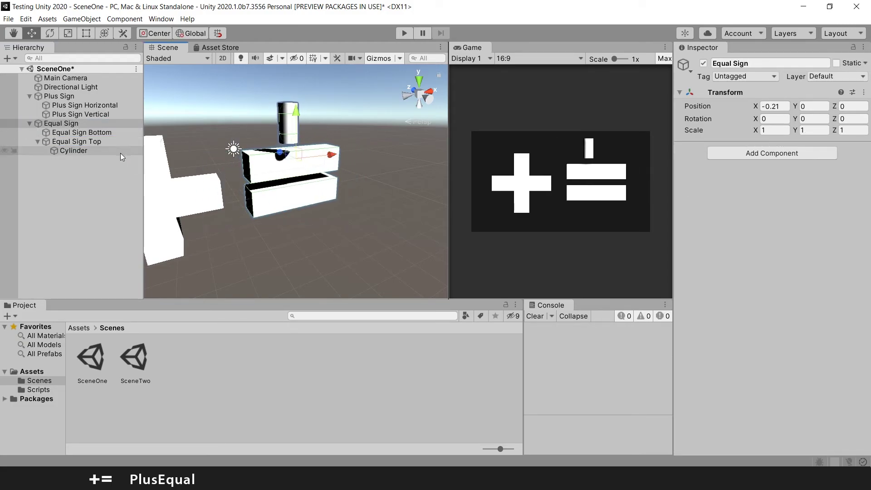
pyautogui.click(74, 143)
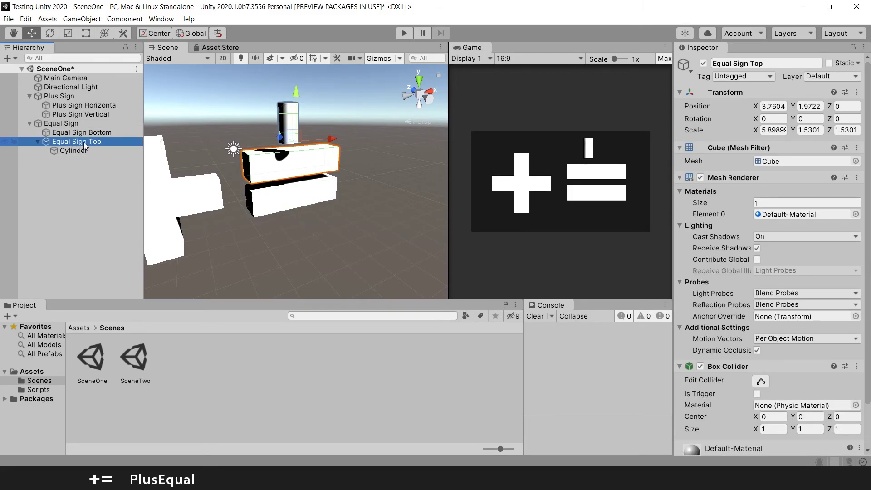
pyautogui.moveTo(333, 140)
pyautogui.mouseDown()
pyautogui.moveTo(355, 137)
pyautogui.moveTo(317, 138)
pyautogui.moveTo(344, 138)
pyautogui.moveTo(327, 144)
pyautogui.moveTo(340, 146)
pyautogui.moveTo(327, 153)
pyautogui.mouseUp()
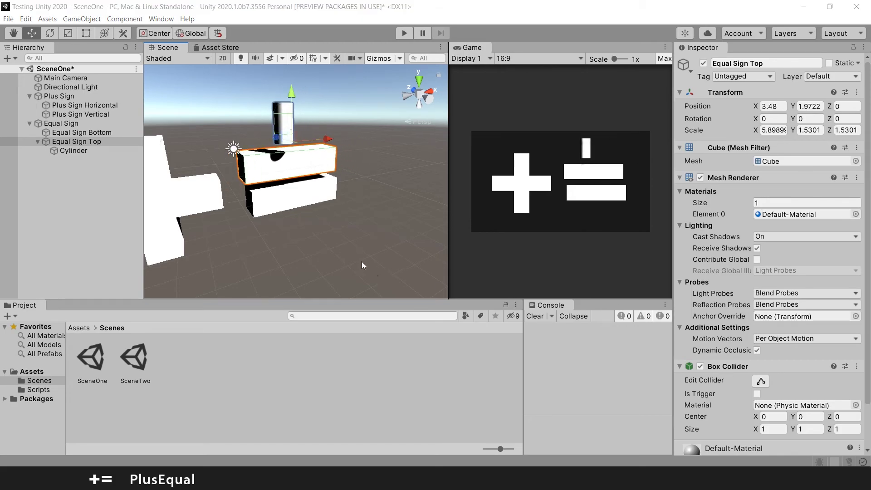